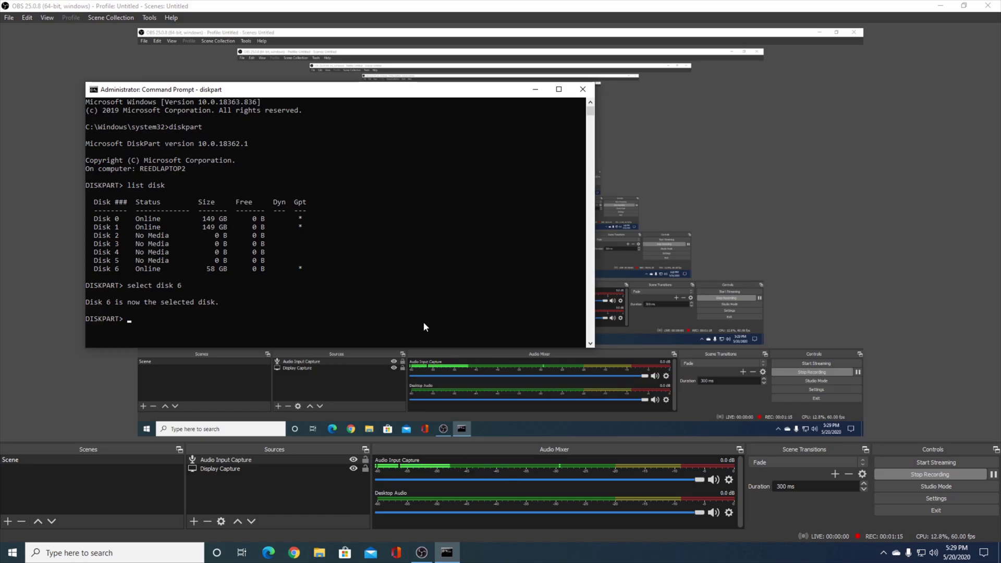
- Clean the selected Disk 6 with DiskPart and close the command prompt
{"action": "type", "text": "clean"}
{"action": "key", "text": "Return"}
{"action": "left_click", "coordinate": [582, 89]}
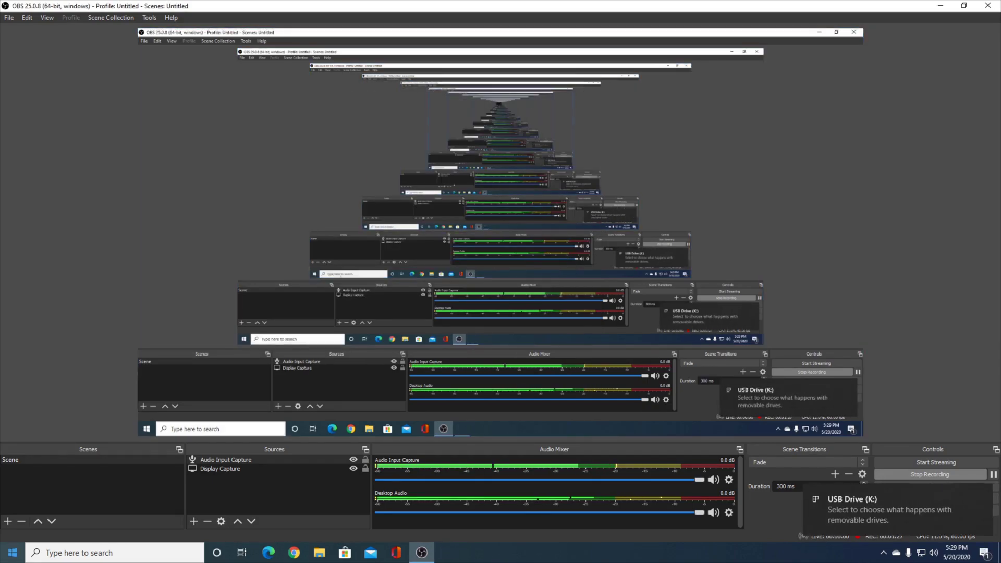
- Start a new simple volume on Disk 6's unallocated space in Disk Management, using the full 59621 MB
{"action": "right_click", "coordinate": [13, 553]}
{"action": "left_click", "coordinate": [74, 373]}
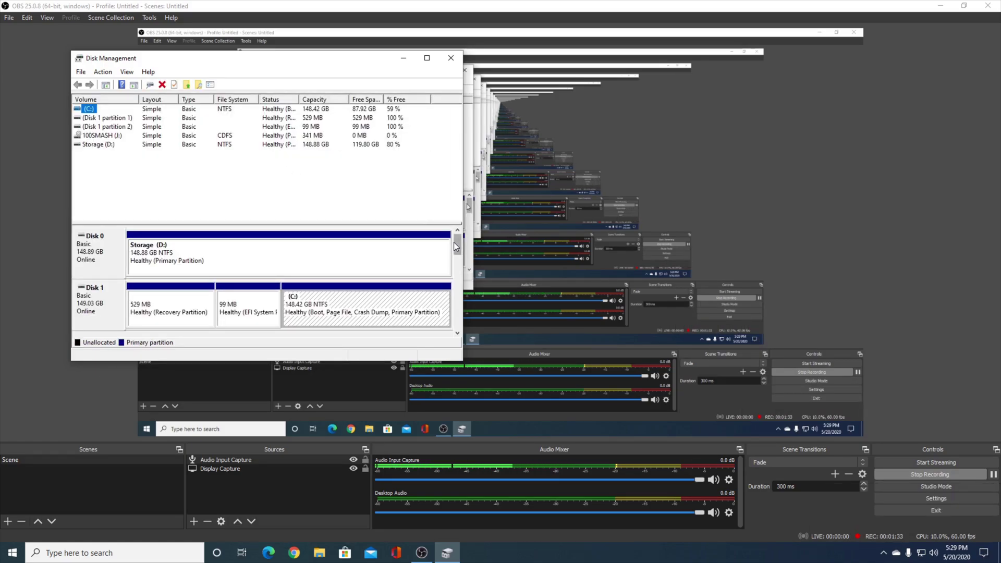
{"action": "left_click_drag", "start_coordinate": [454, 242], "coordinate": [443, 308]}
{"action": "right_click", "coordinate": [218, 257]}
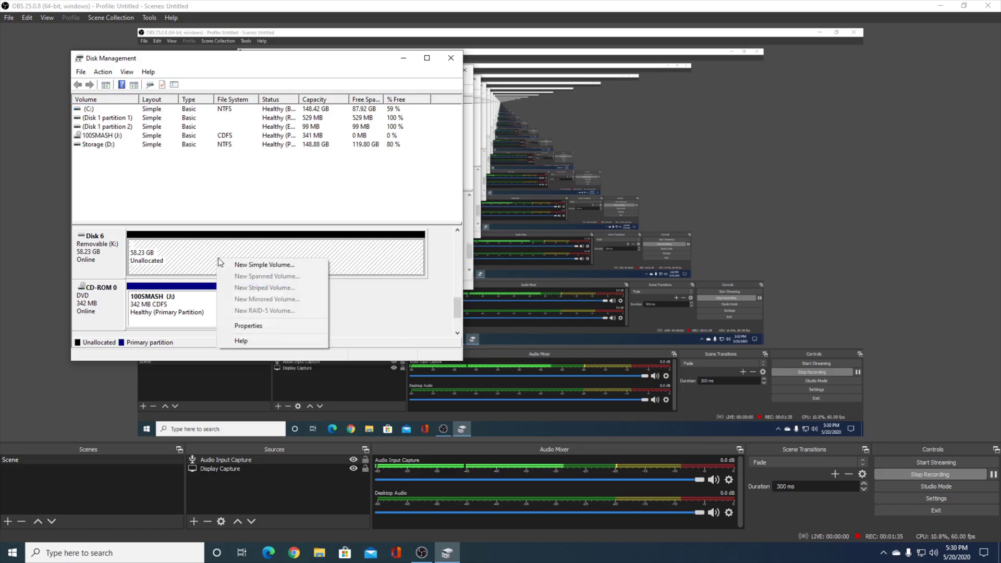
{"action": "left_click", "coordinate": [224, 263]}
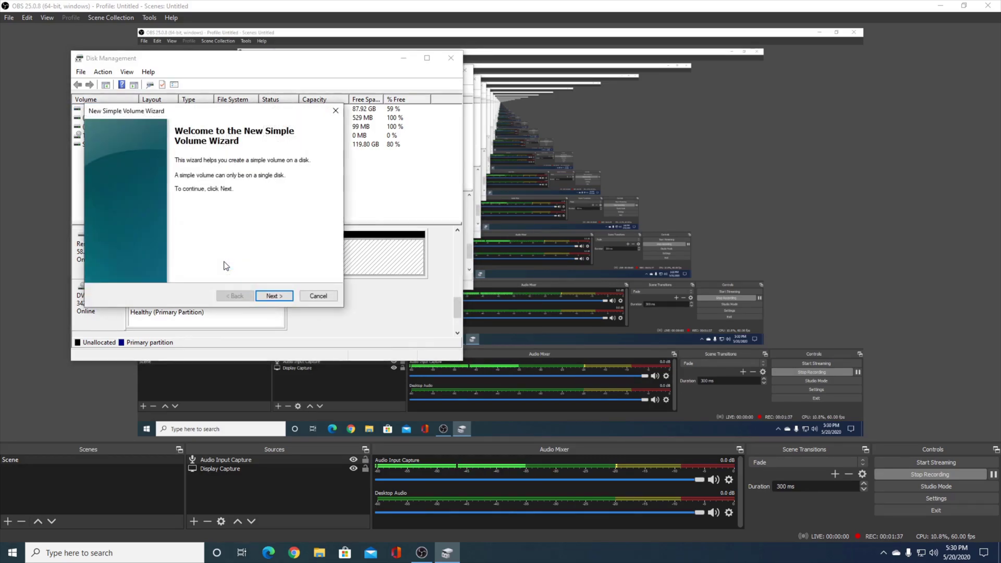
{"action": "left_click", "coordinate": [272, 296]}
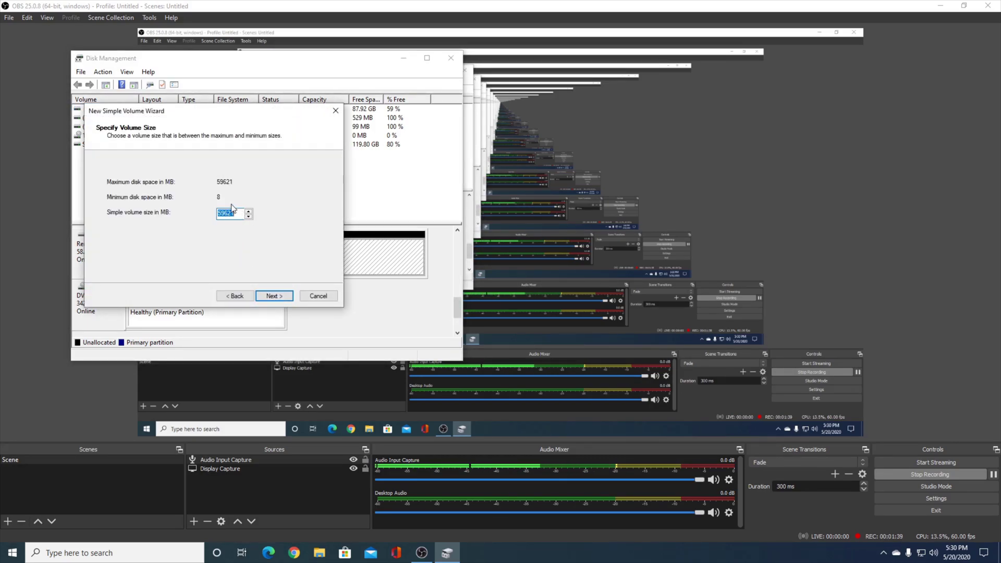
{"action": "left_click", "coordinate": [267, 297]}
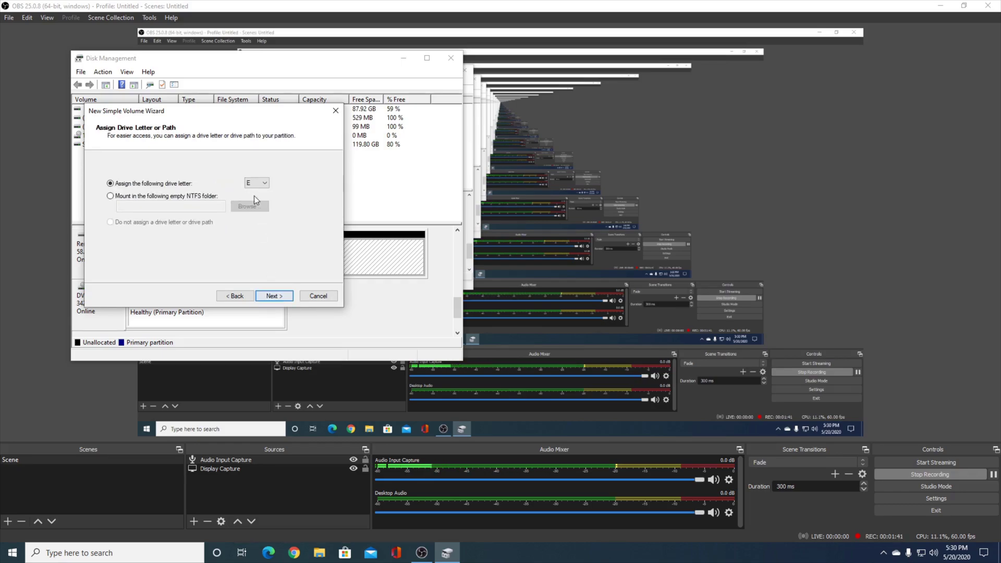
- Assign drive letter E to the new volume and quick-format it as NTFS with the label CRUZERBLADE, closing Disk Management when finished
{"action": "left_click", "coordinate": [258, 183]}
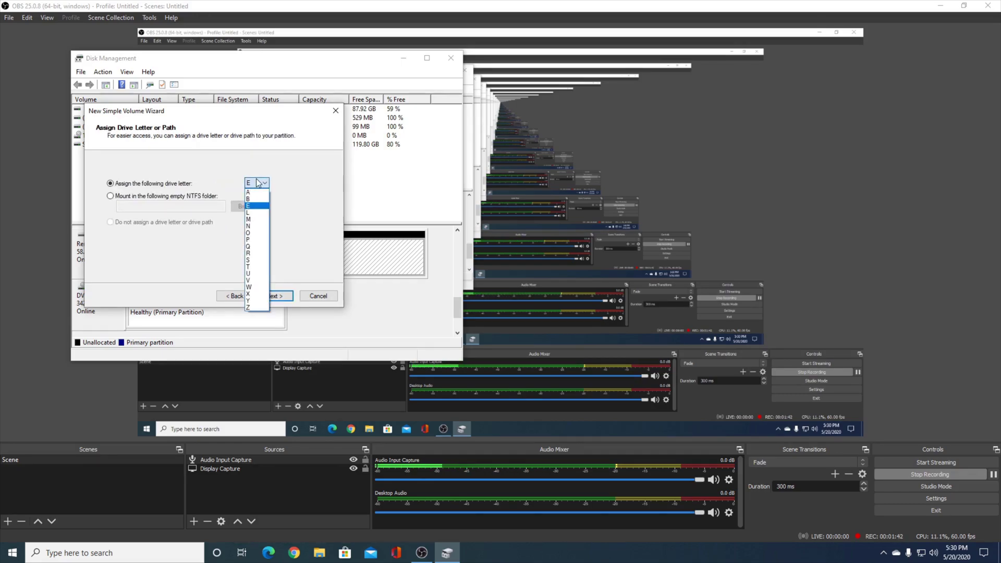
{"action": "left_click", "coordinate": [257, 205]}
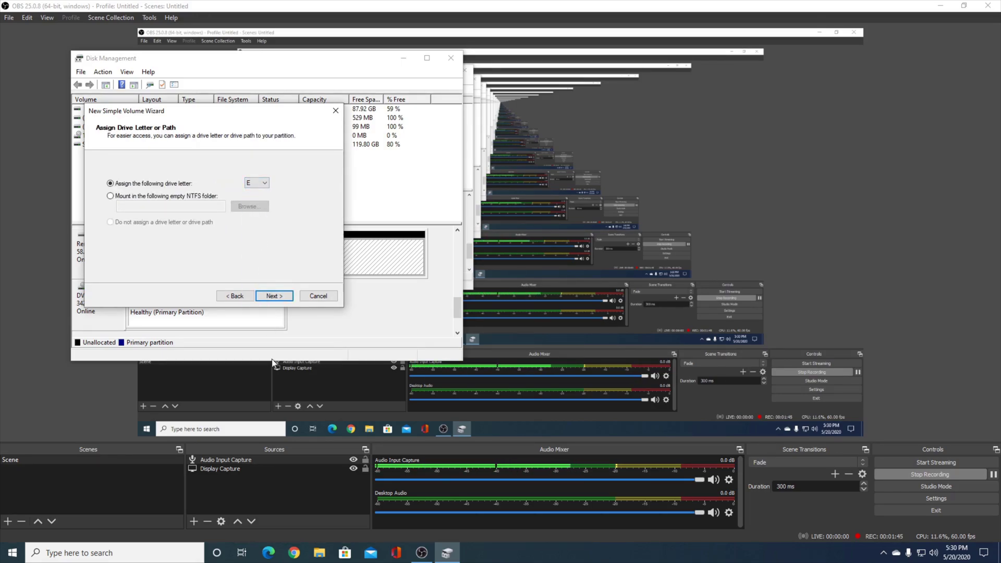
{"action": "left_click", "coordinate": [271, 296]}
{"action": "left_click_drag", "start_coordinate": [233, 234], "coordinate": [203, 238]}
{"action": "key", "text": "BackSpace"}
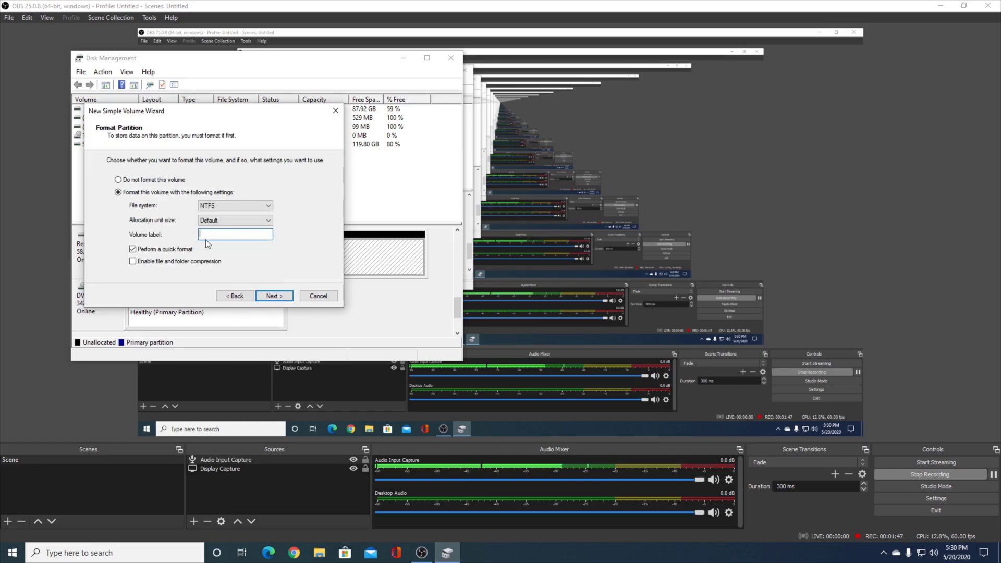
{"action": "type", "text": "CRUZERBLADE"}
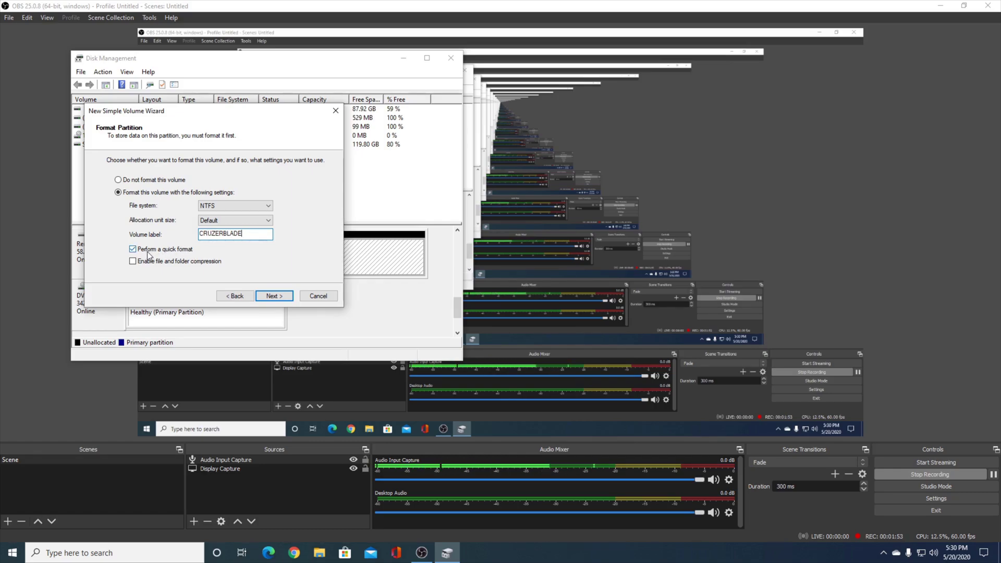
{"action": "left_click", "coordinate": [262, 297]}
{"action": "left_click", "coordinate": [262, 296]}
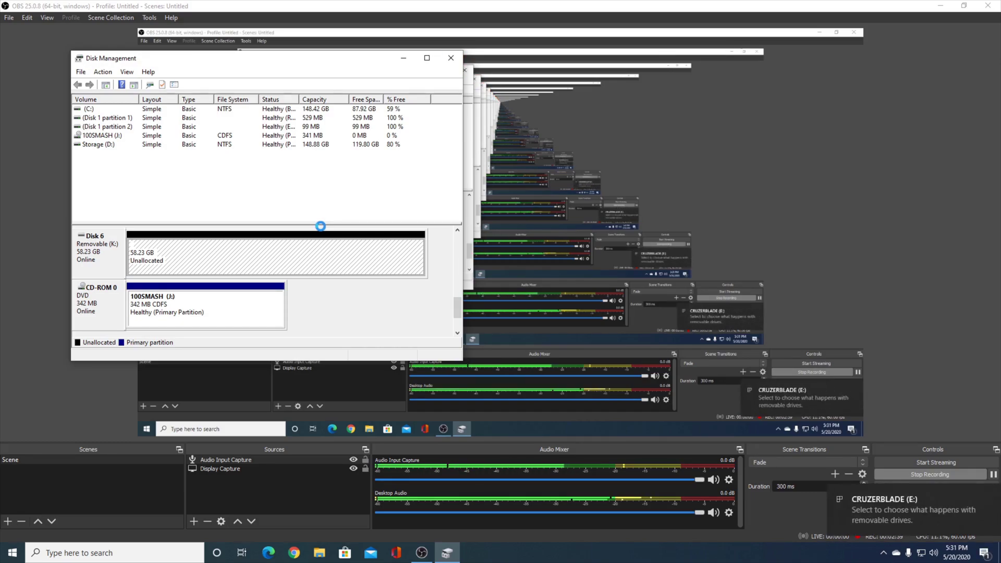
{"action": "left_click", "coordinate": [271, 268]}
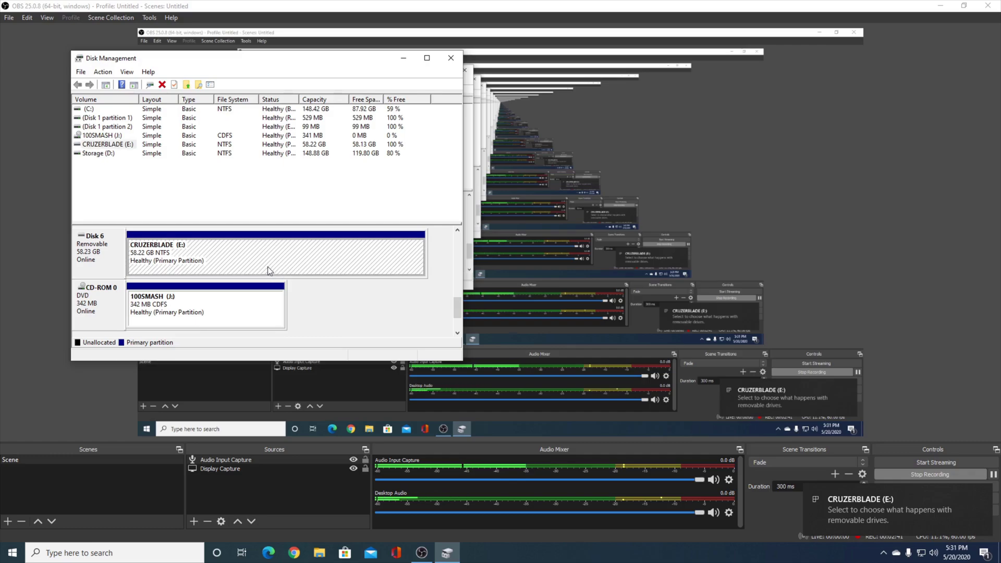
{"action": "left_click", "coordinate": [450, 58]}
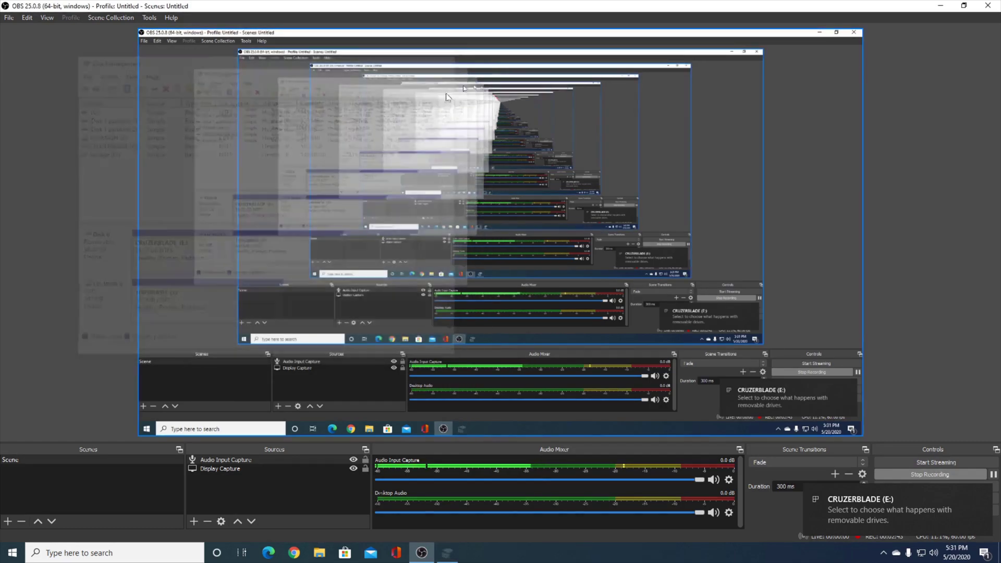
- Switch to Chrome and open the ubuntu.com website
{"action": "left_click", "coordinate": [295, 553]}
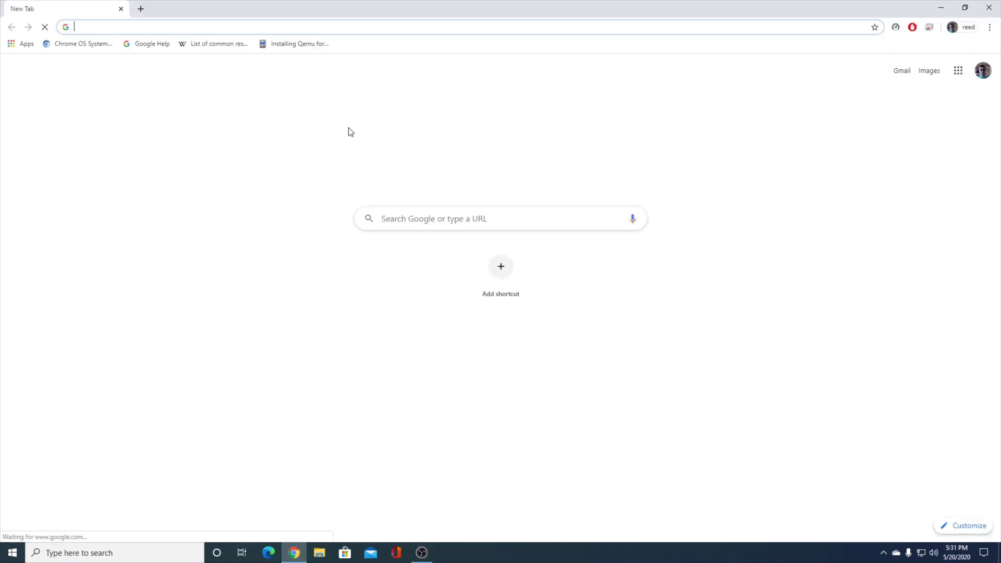
{"action": "type", "text": "ubuntu.com"}
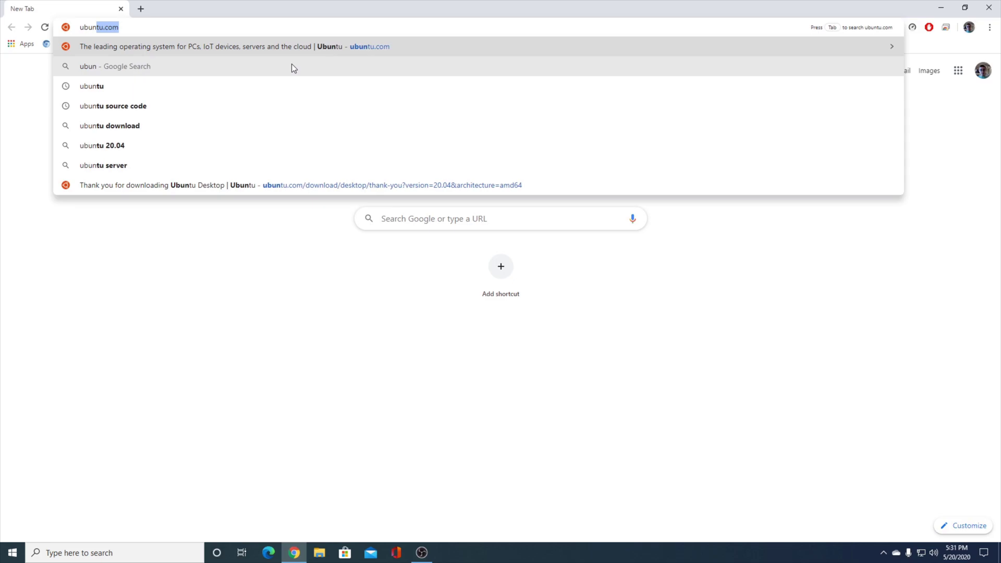
{"action": "key", "text": "Return"}
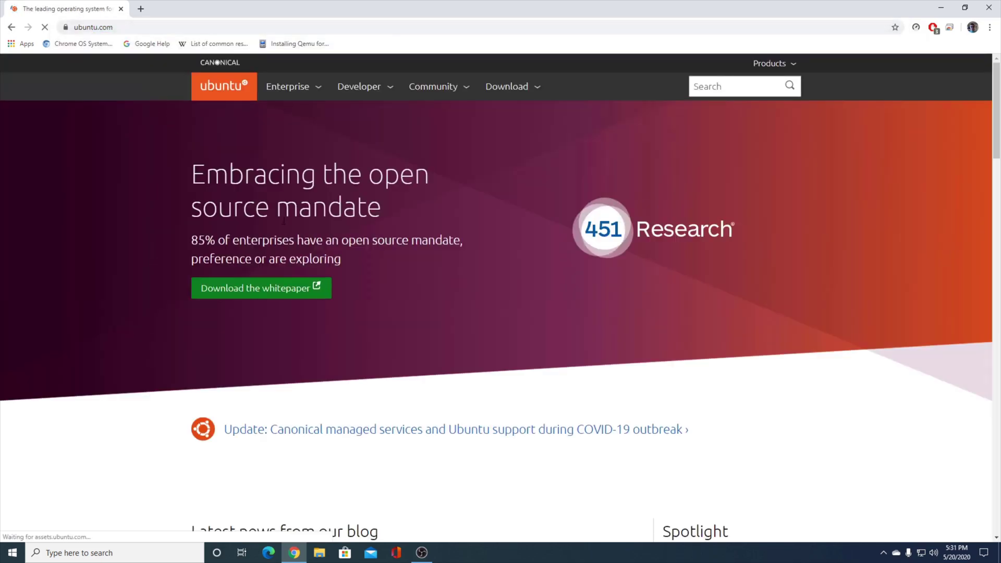
- Open the Downloads folder in File Explorer and locate ubuntu-20.04-desktop-amd64.iso
{"action": "left_click", "coordinate": [320, 552]}
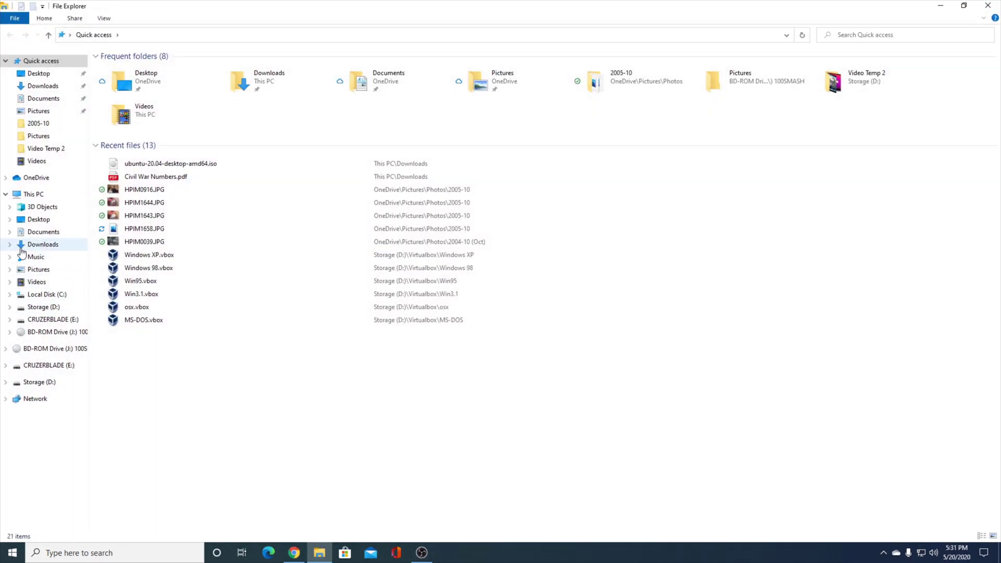
{"action": "left_click", "coordinate": [41, 244]}
{"action": "left_click", "coordinate": [111, 83]}
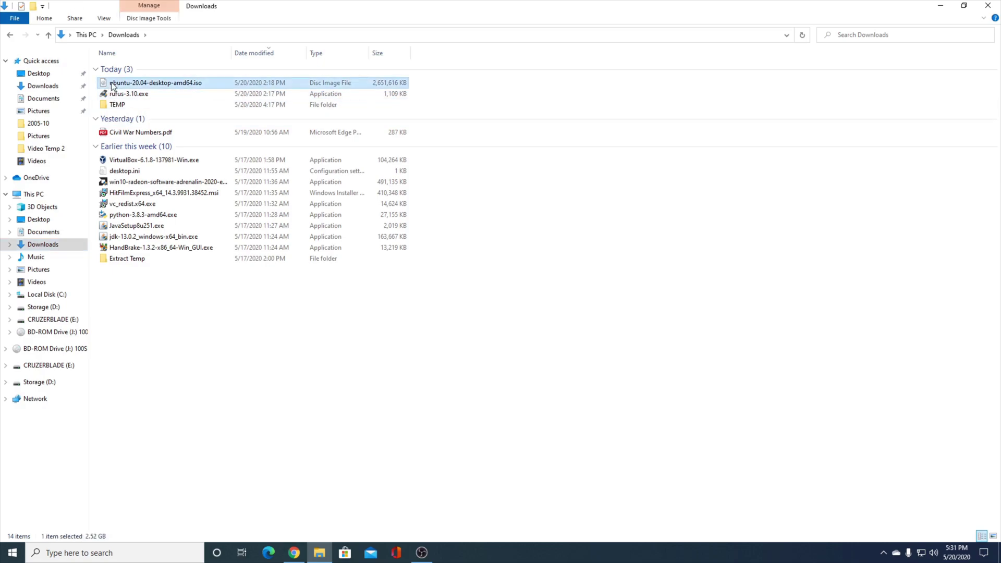
- Search the web for rufus in Chrome and look over the official Rufus website's download section, closing the page when done
{"action": "left_click", "coordinate": [295, 553]}
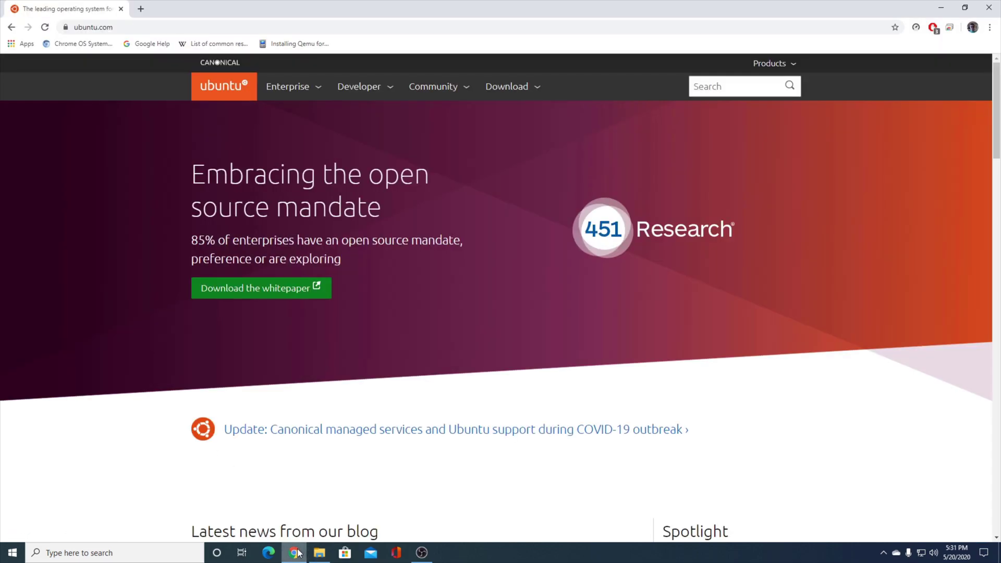
{"action": "left_click", "coordinate": [98, 25]}
{"action": "type", "text": "rufus"}
{"action": "key", "text": "Return"}
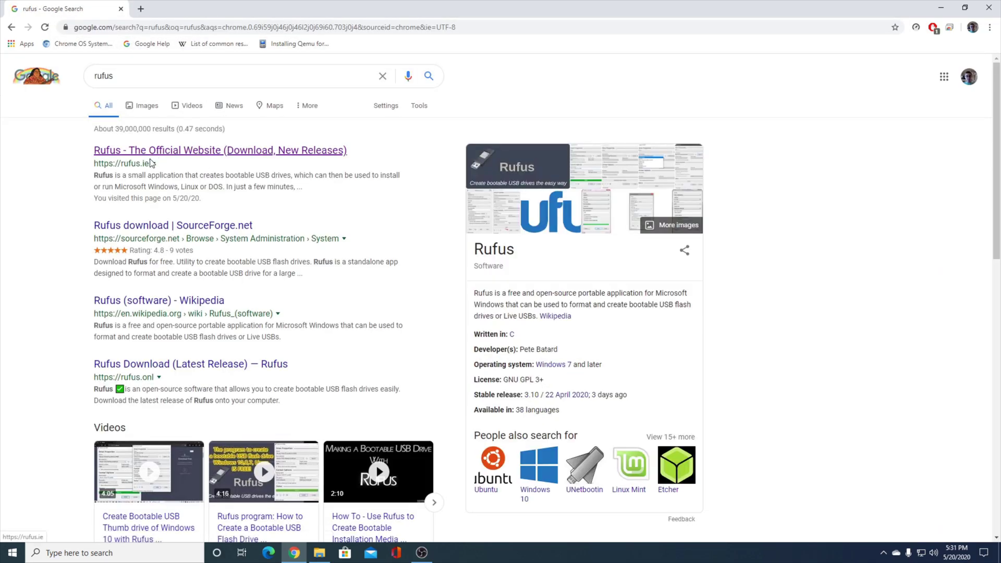
{"action": "left_click", "coordinate": [154, 164]}
{"action": "left_click", "coordinate": [163, 150]}
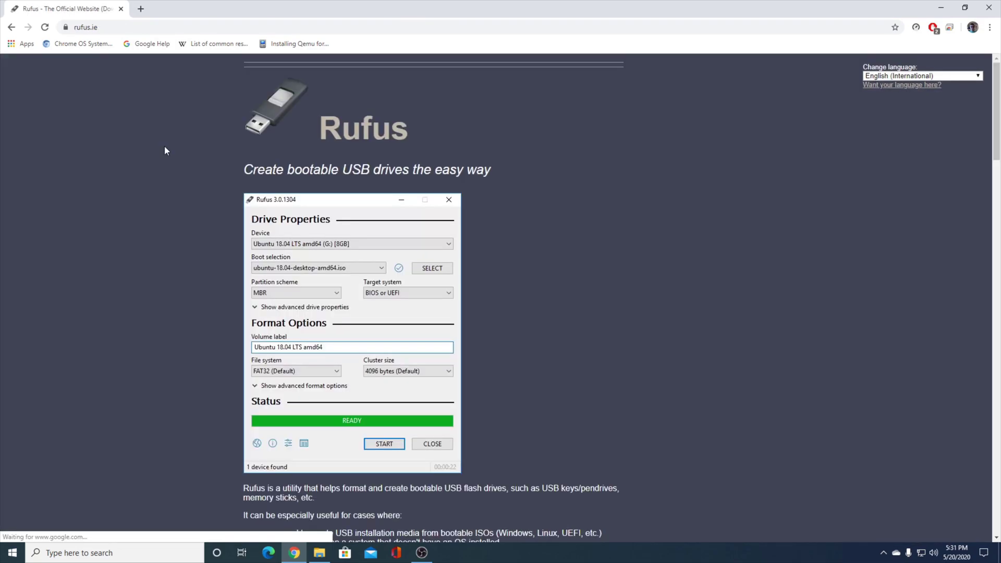
{"action": "scroll", "coordinate": [163, 151], "scroll_direction": "down", "scroll_amount": 8}
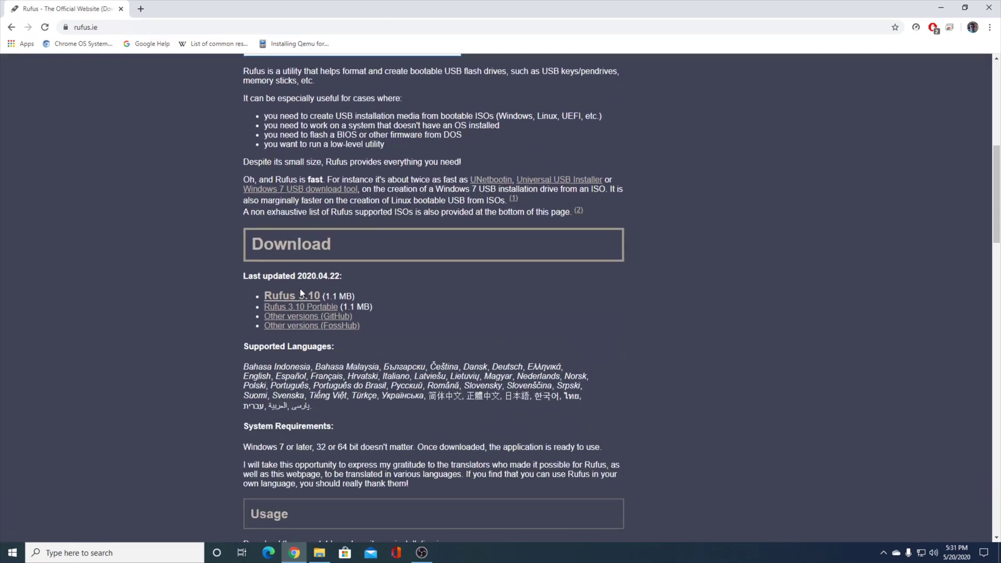
{"action": "scroll", "coordinate": [299, 289], "scroll_direction": "down", "scroll_amount": 3}
{"action": "scroll", "coordinate": [294, 278], "scroll_direction": "up", "scroll_amount": 8}
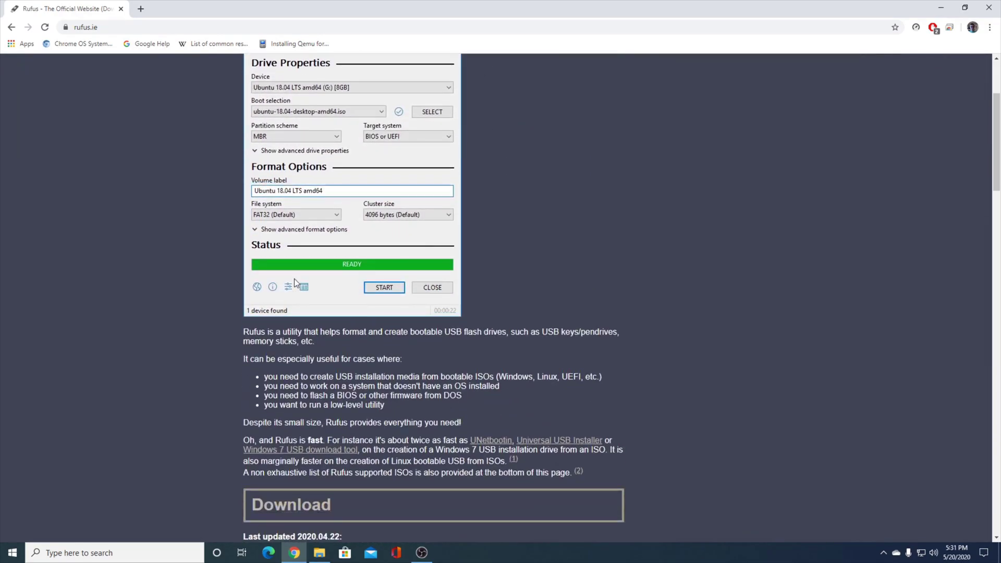
{"action": "scroll", "coordinate": [294, 281], "scroll_direction": "up", "scroll_amount": 3}
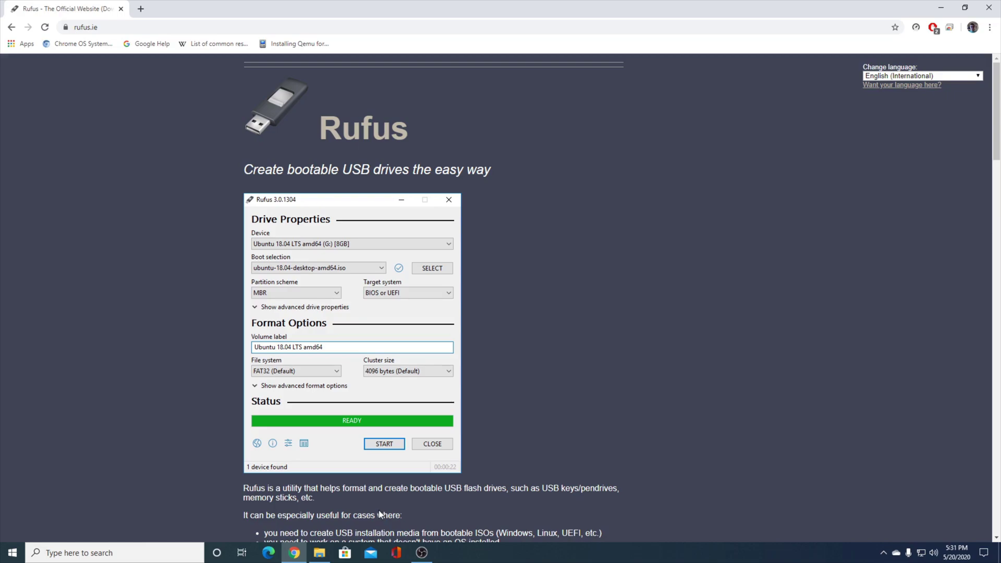
{"action": "left_click", "coordinate": [120, 9]}
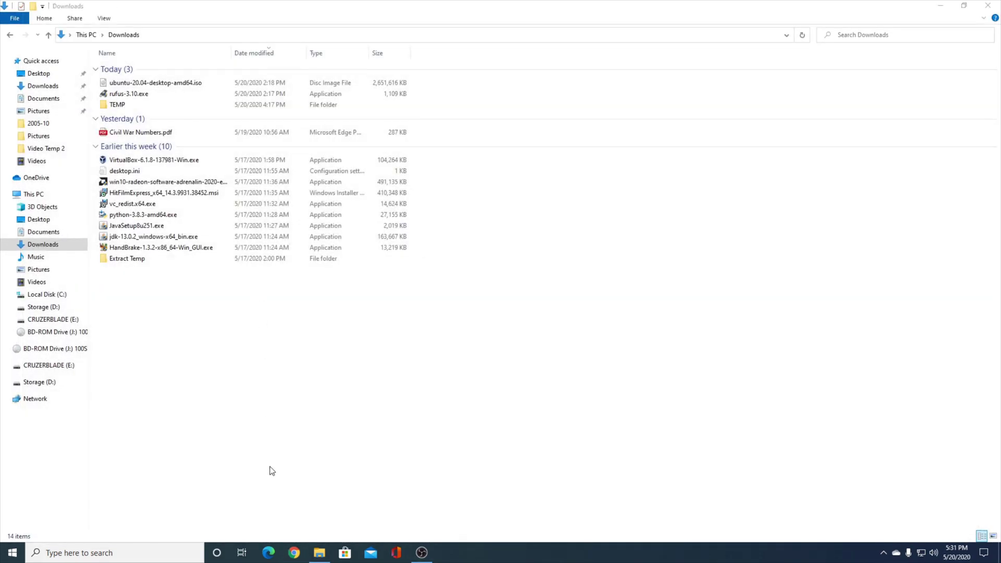
- Launch rufus-3.10.exe from the Downloads folder and choose CRUZERBLADE (E:) as the target device
{"action": "double_click", "coordinate": [137, 96]}
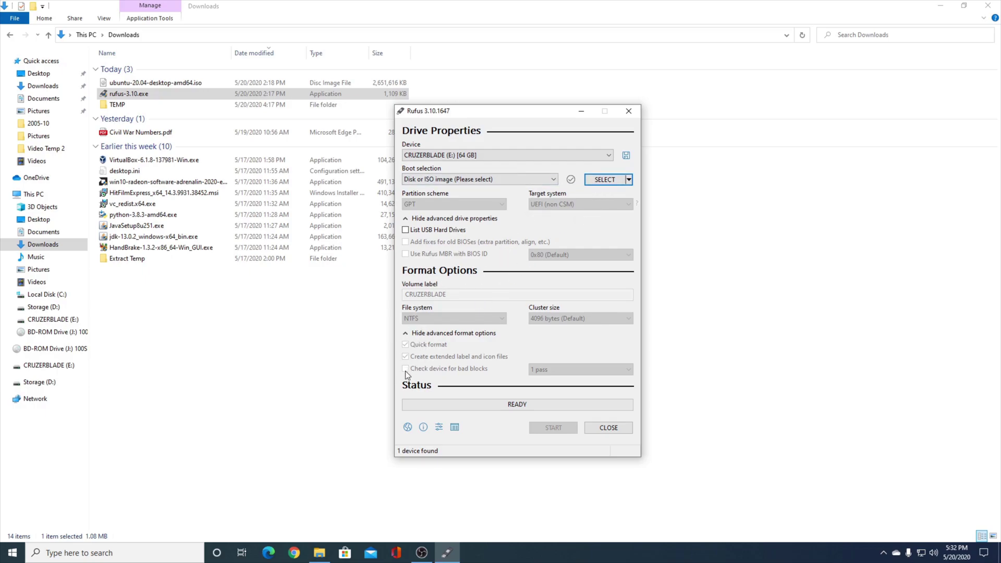
{"action": "left_click", "coordinate": [548, 180]}
{"action": "left_click", "coordinate": [502, 177]}
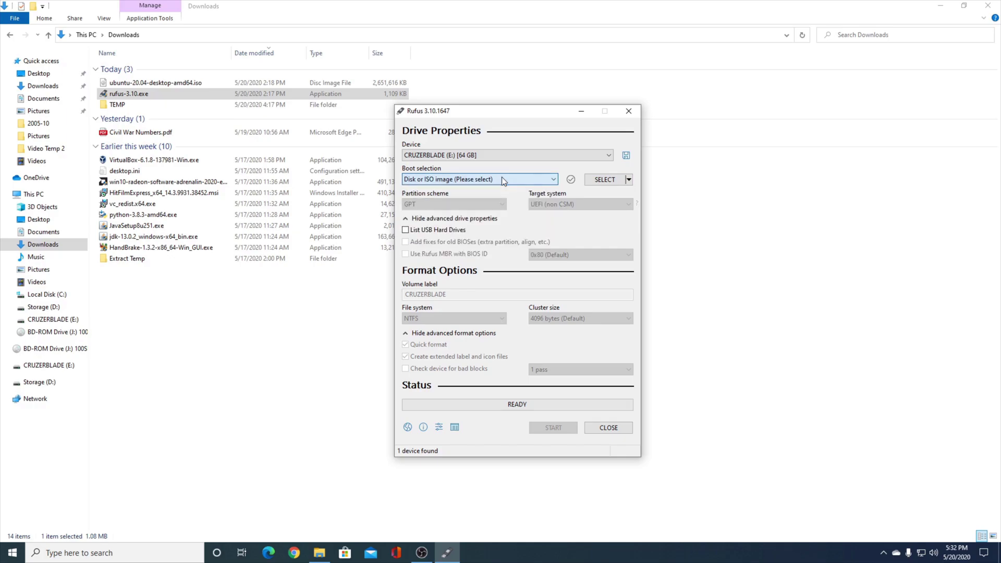
{"action": "left_click", "coordinate": [487, 159]}
{"action": "left_click", "coordinate": [526, 167]}
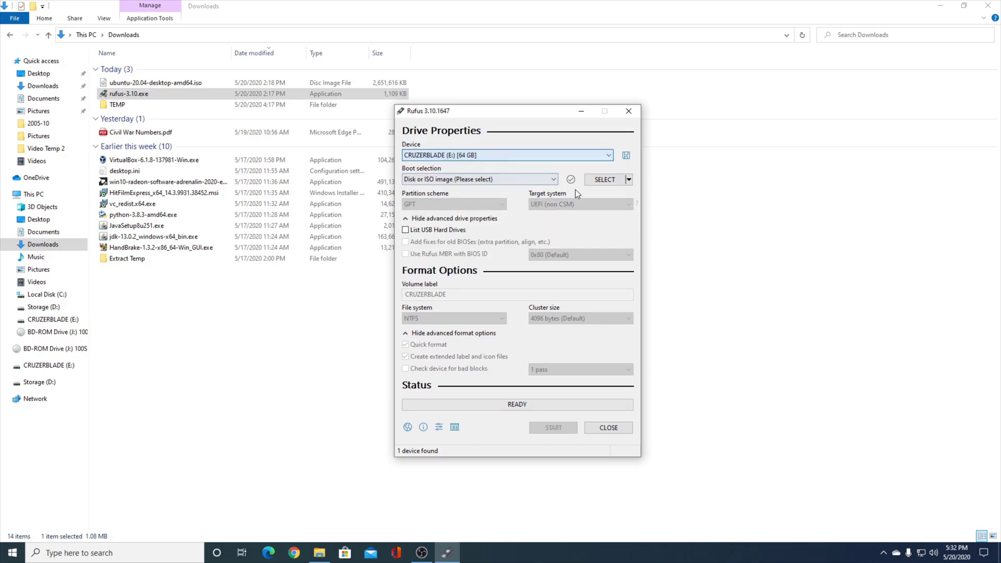
- Load ubuntu-20.04-desktop-amd64.iso as the boot image and set the persistent partition size to 55 GB
{"action": "left_click", "coordinate": [611, 180]}
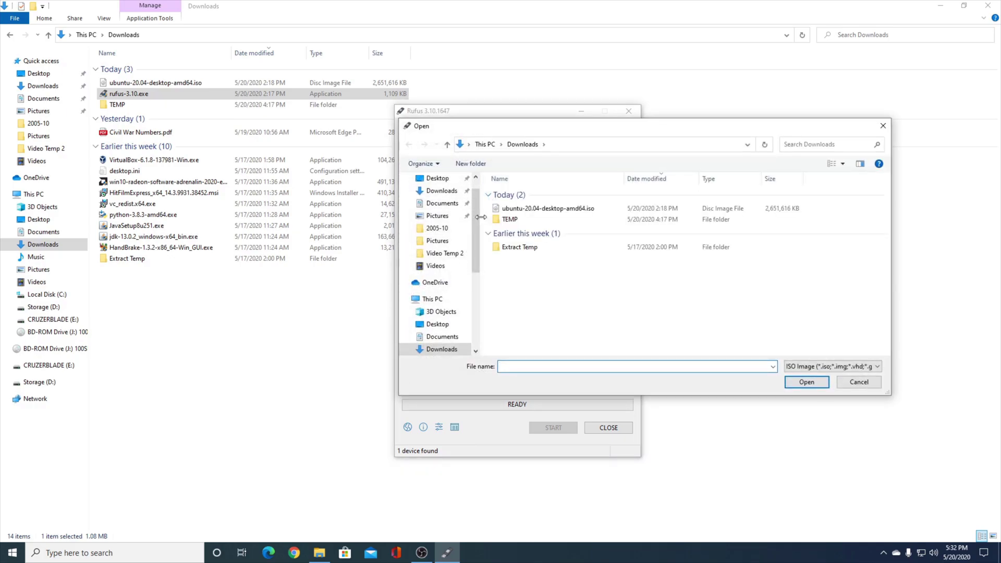
{"action": "left_click", "coordinate": [549, 209]}
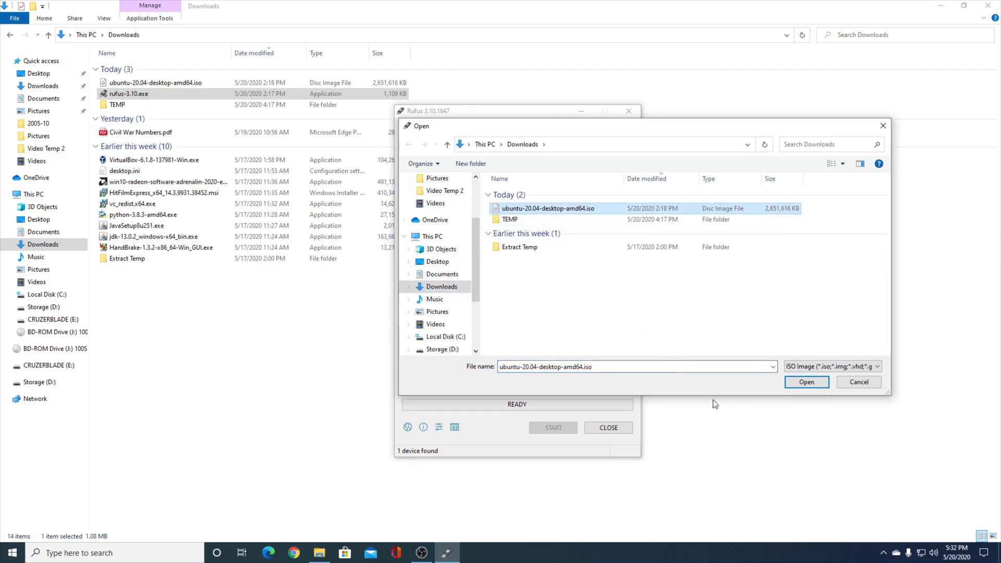
{"action": "left_click", "coordinate": [790, 385]}
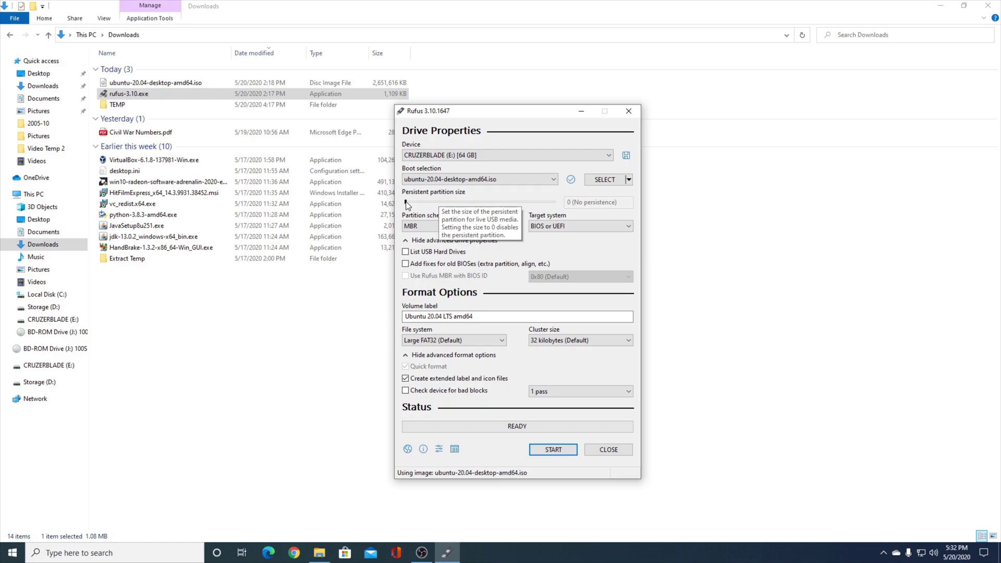
{"action": "left_click_drag", "start_coordinate": [405, 202], "coordinate": [456, 205]}
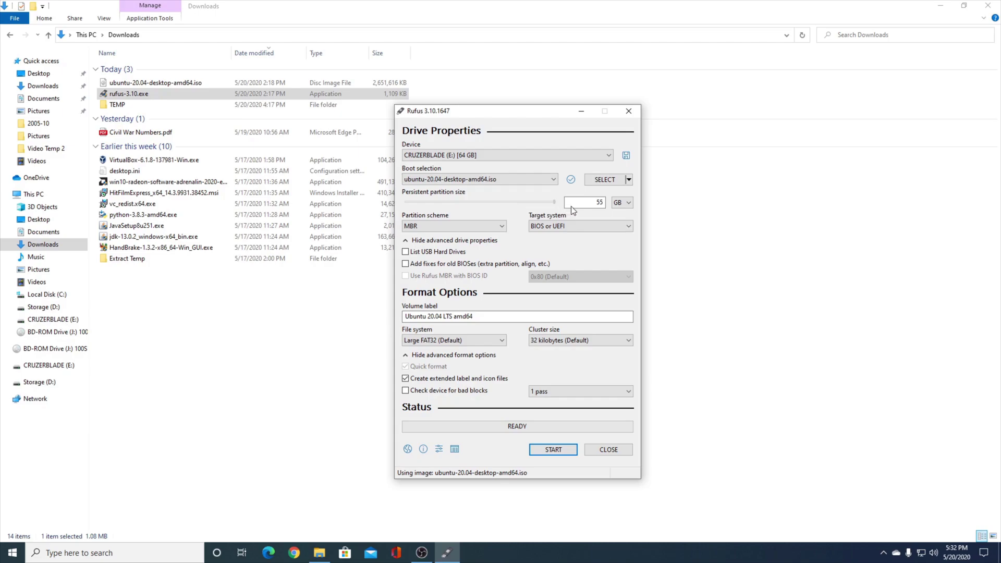
- Try the GPT partition scheme and switch it back to MBR
{"action": "left_click", "coordinate": [482, 228]}
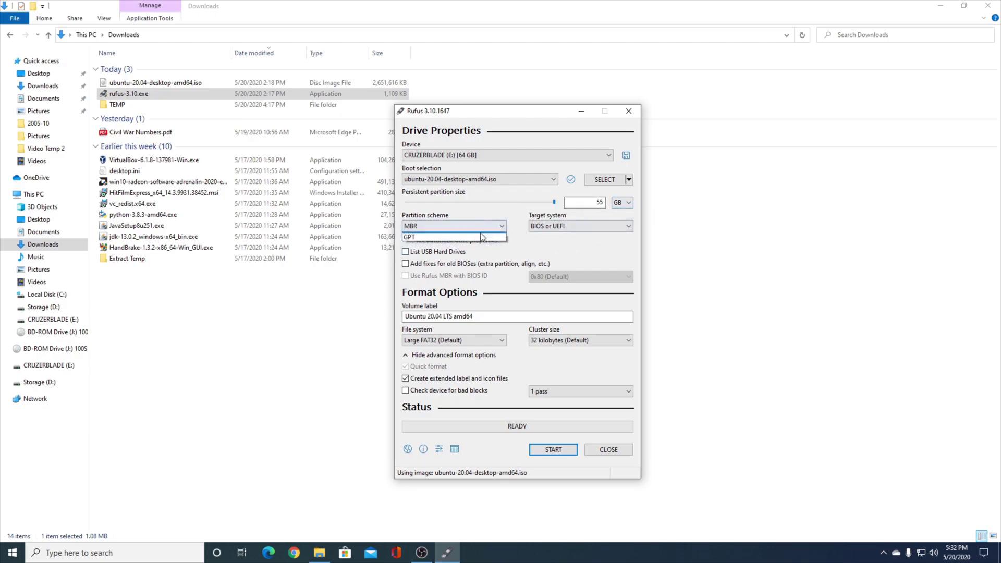
{"action": "left_click", "coordinate": [466, 237]}
{"action": "left_click", "coordinate": [470, 226]}
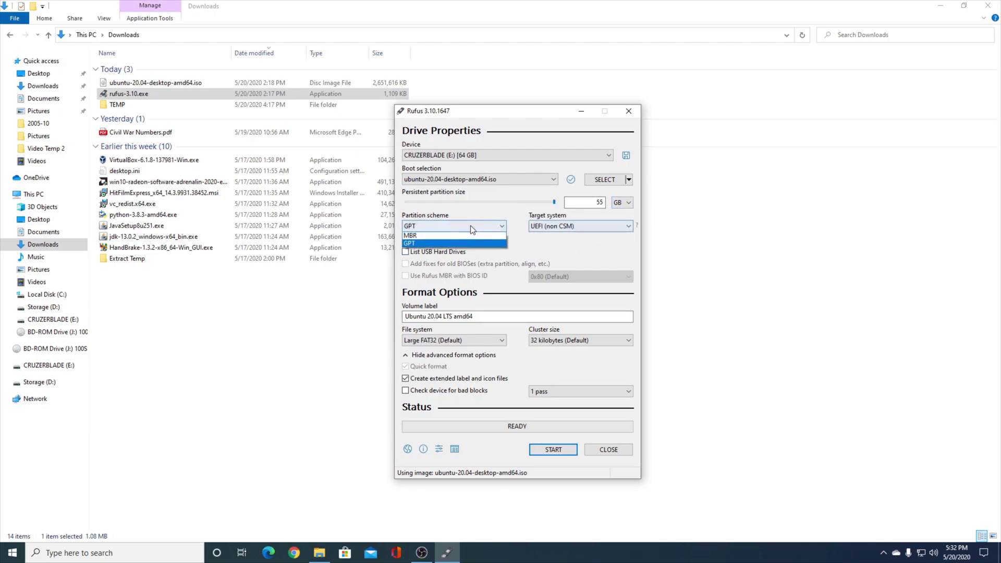
{"action": "left_click", "coordinate": [448, 235]}
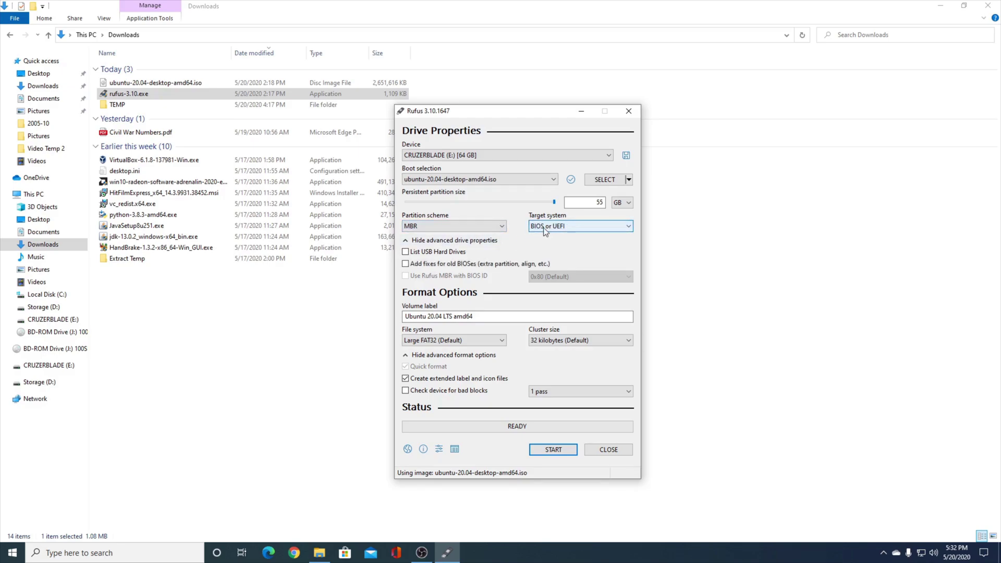
- Enable listing of USB hard drives and start creating the bootable drive, accepting the download of the additional Syslinux files
{"action": "left_click", "coordinate": [426, 252]}
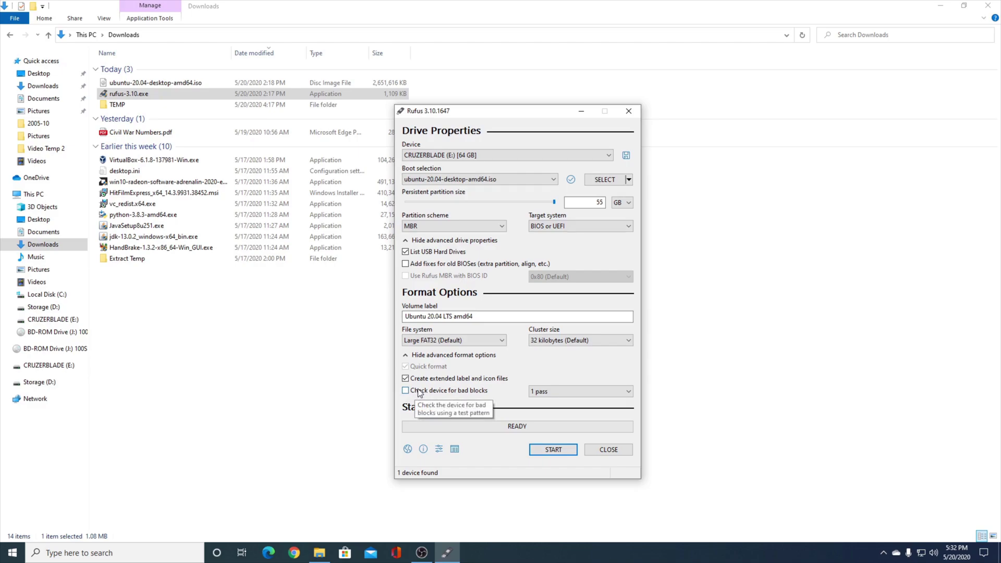
{"action": "left_click", "coordinate": [555, 450]}
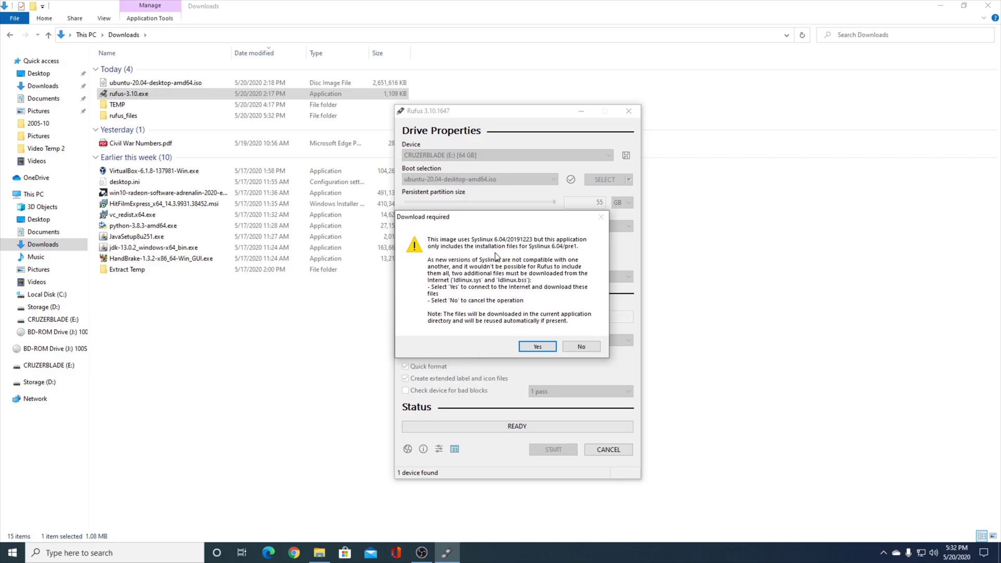
{"action": "left_click", "coordinate": [544, 348]}
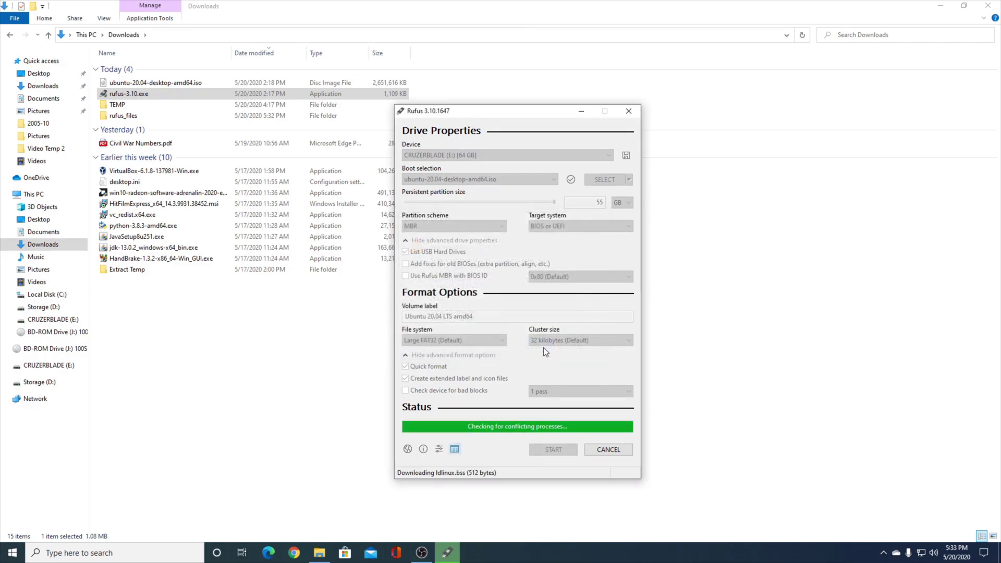
- Look at the downloaded files in the syslinux-6.04 folder inside rufus_files, and return to the Downloads folder
{"action": "double_click", "coordinate": [127, 116]}
{"action": "double_click", "coordinate": [125, 68]}
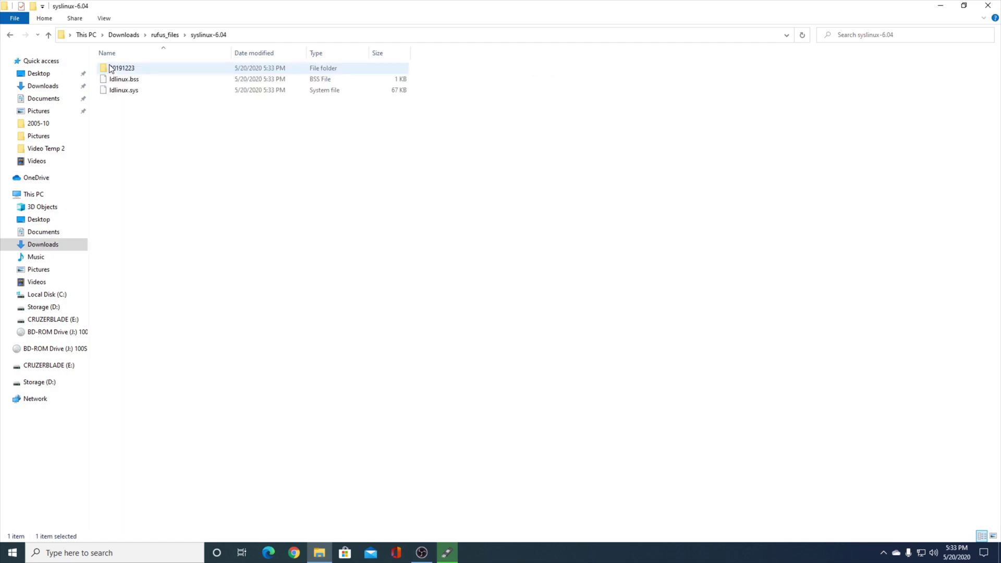
{"action": "left_click", "coordinate": [122, 35]}
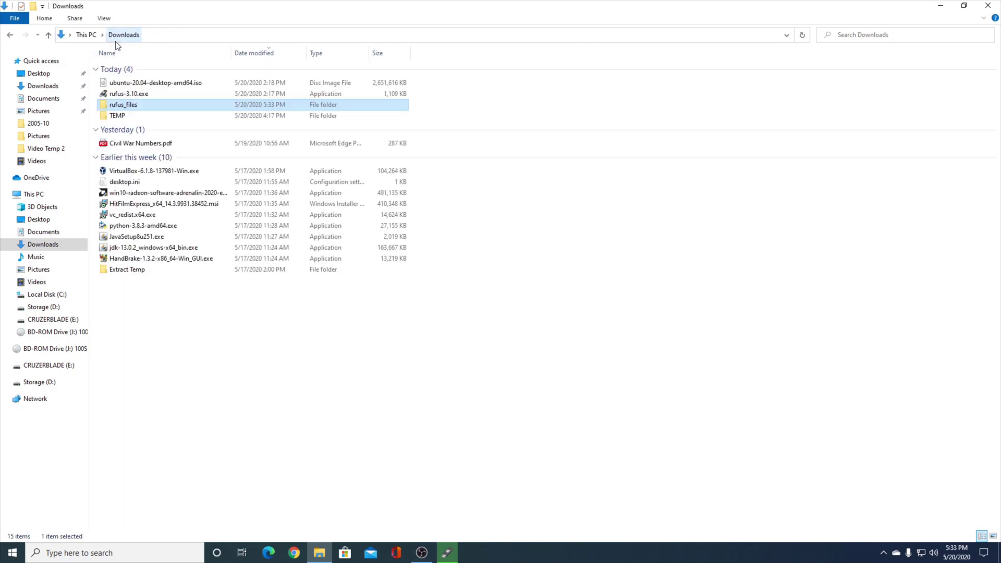
- Switch back to Rufus, close the Downloads window, and approve erasing all data on CRUZERBLADE (E:) to write the drive
{"action": "left_click", "coordinate": [455, 552]}
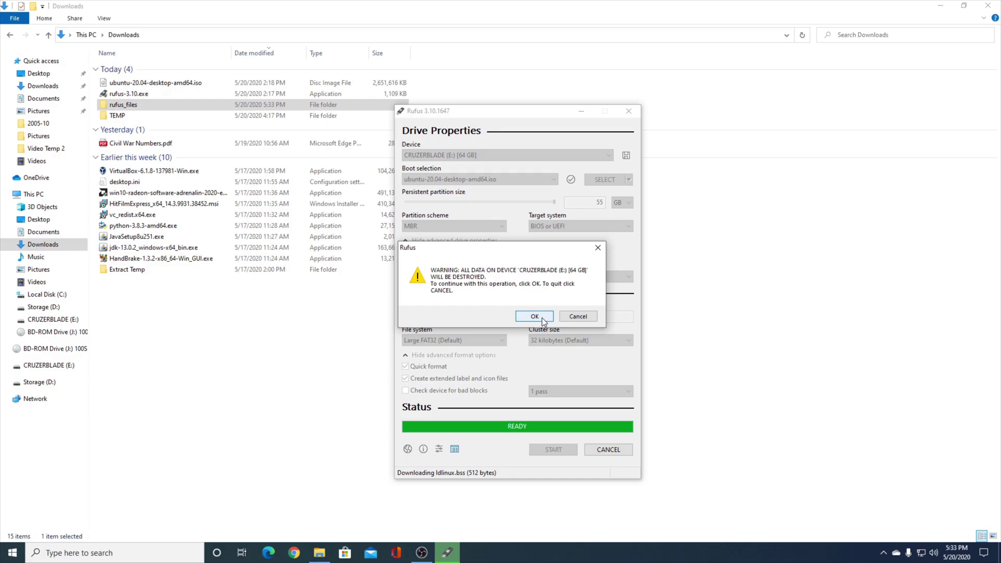
{"action": "left_click", "coordinate": [987, 6]}
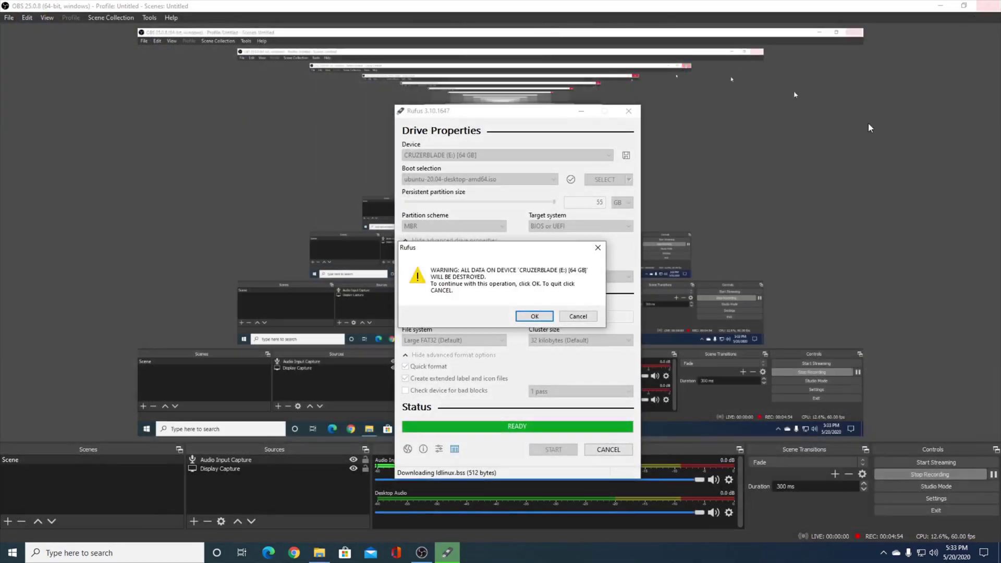
{"action": "left_click", "coordinate": [535, 317]}
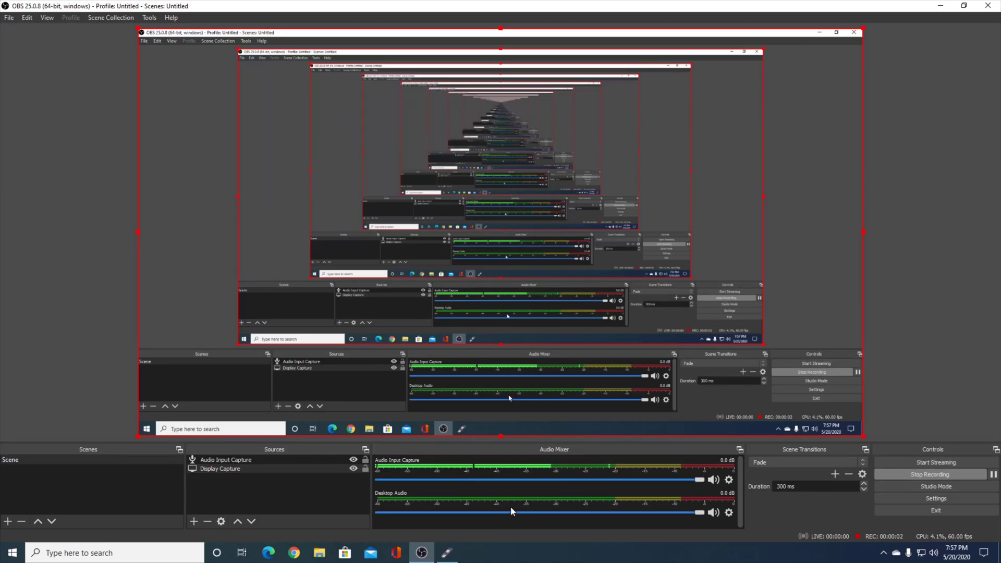
- Bring Rufus back up once the Ubuntu drive has been written, and exit the program
{"action": "left_click", "coordinate": [447, 553]}
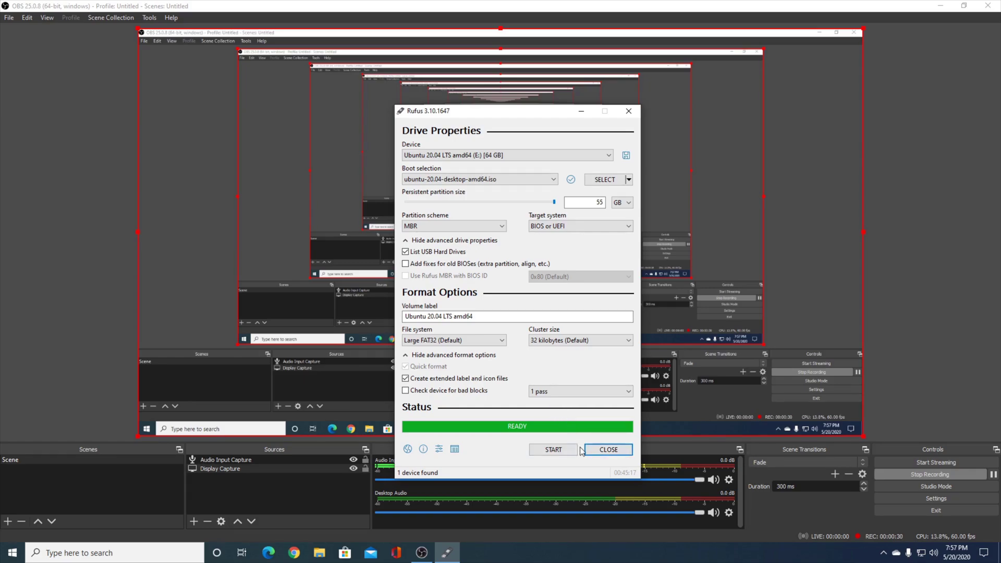
{"action": "left_click", "coordinate": [607, 450]}
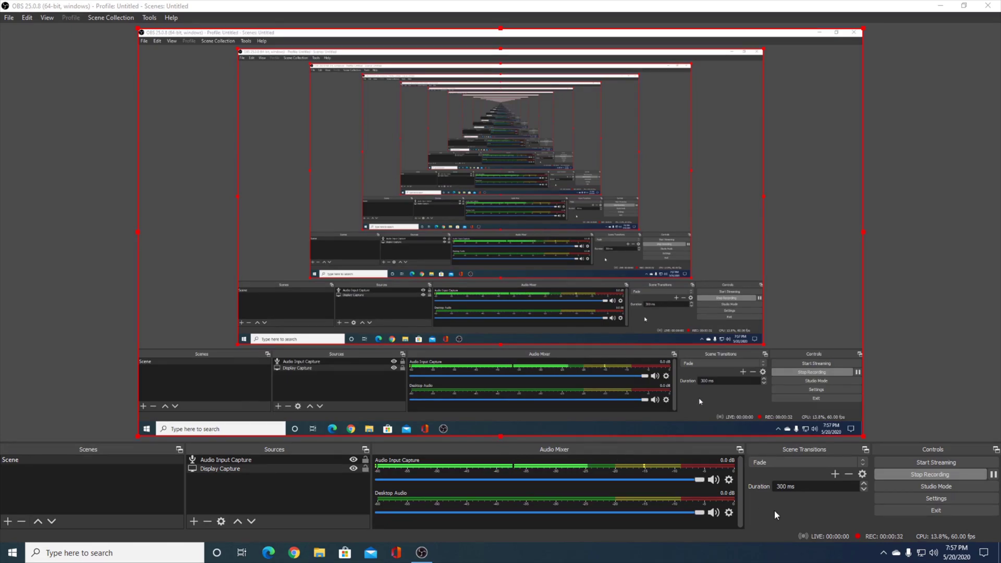